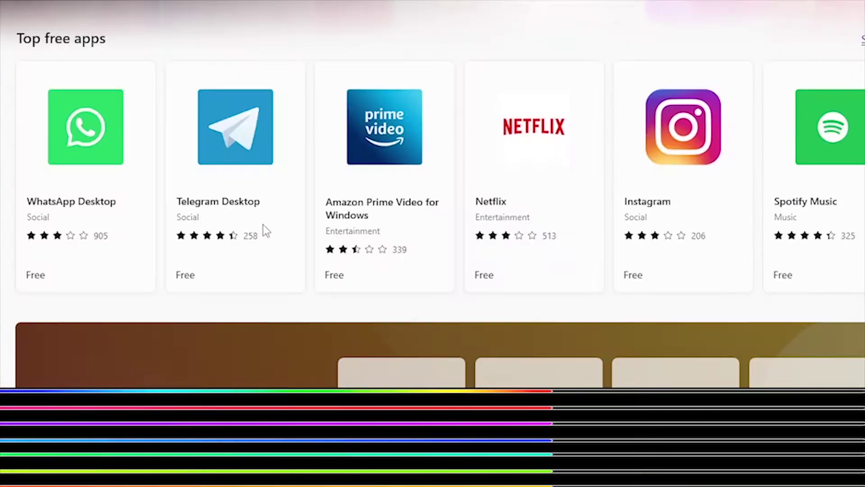
Scroll down and back up the Microsoft Store home page to look over the streaming apps.
scroll(263, 226, "down", 10)
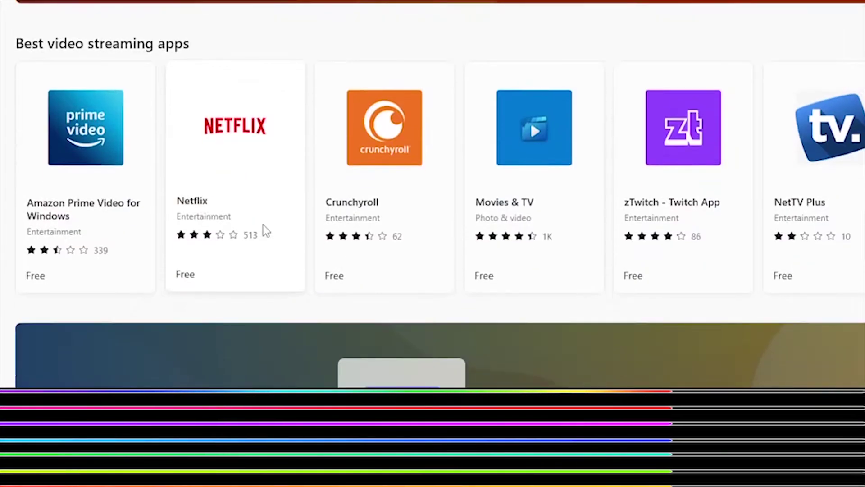
scroll(263, 225, "up", 6)
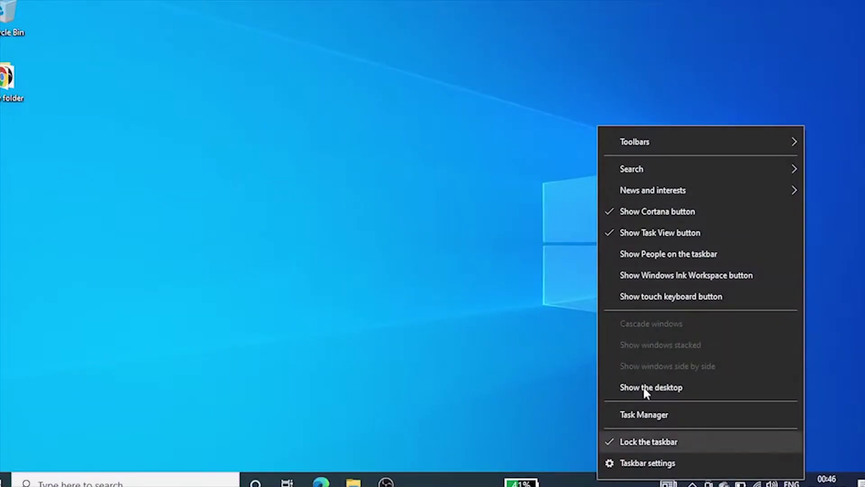
Turn off the taskbar's News and interests feed and set 'Turn off the Store application' to Enabled.
mouse_move(657, 197)
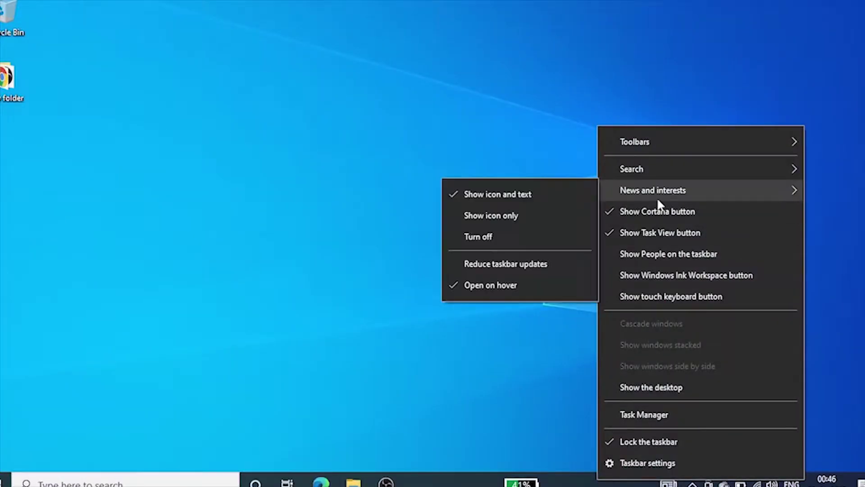
left_click(491, 239)
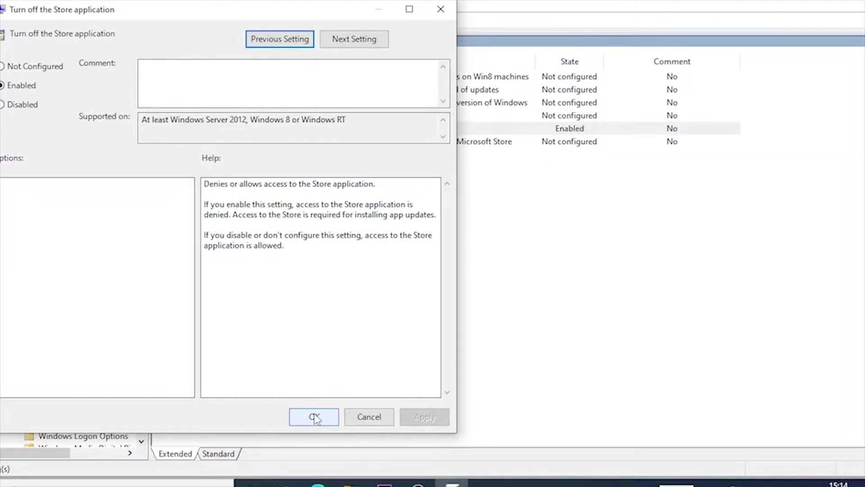
left_click(314, 417)
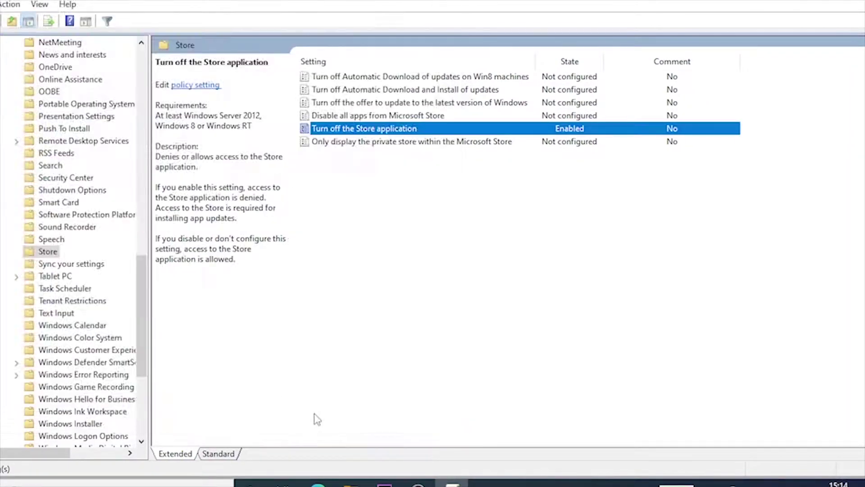
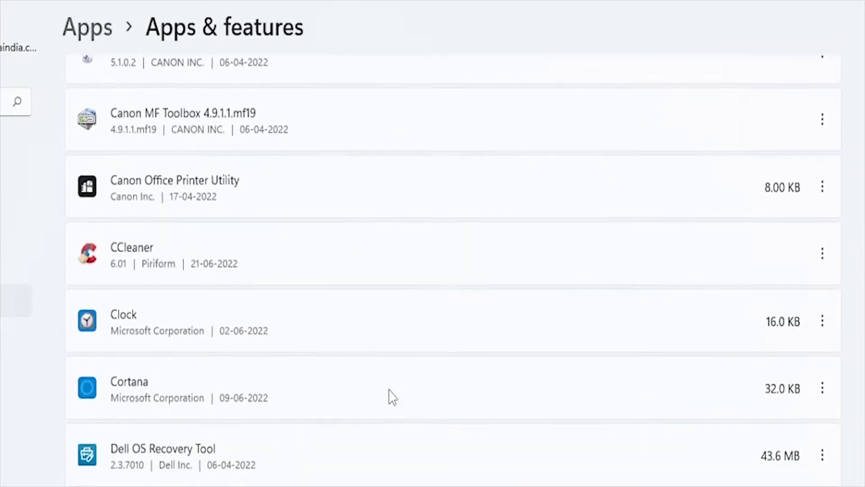
Search 'apps and' and open the Apps & features page listing the installed apps.
scroll(392, 397, "down", 5)
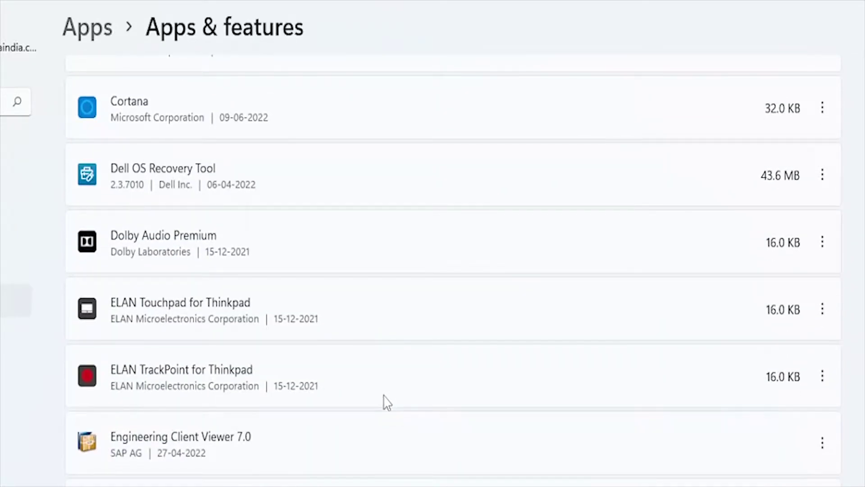
scroll(387, 403, "down", 3)
scroll(382, 409, "up", 1)
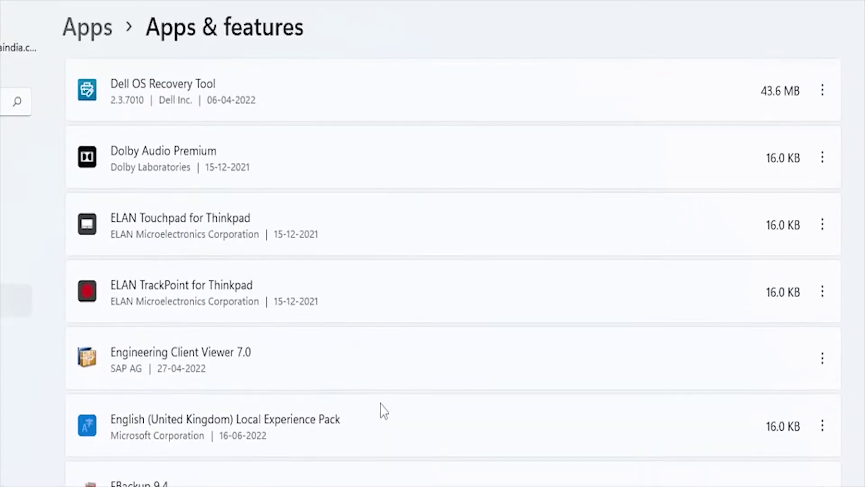
scroll(397, 413, "down", 1)
scroll(408, 386, "down", 3)
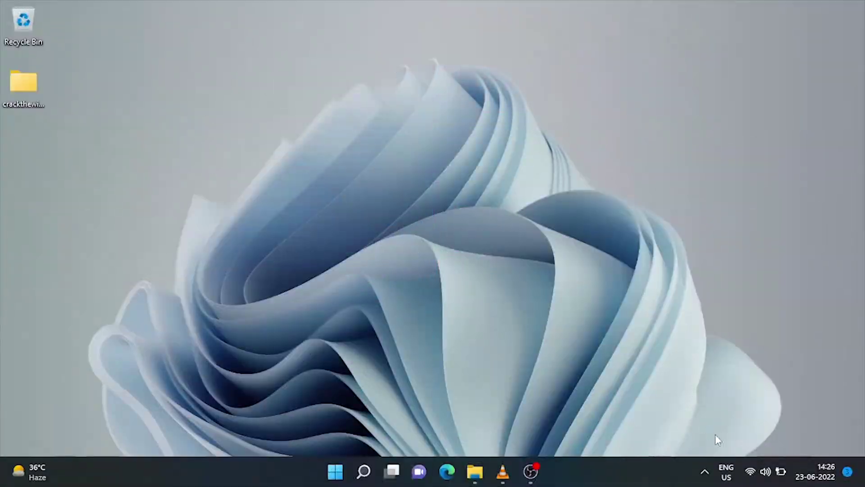
left_click(364, 472)
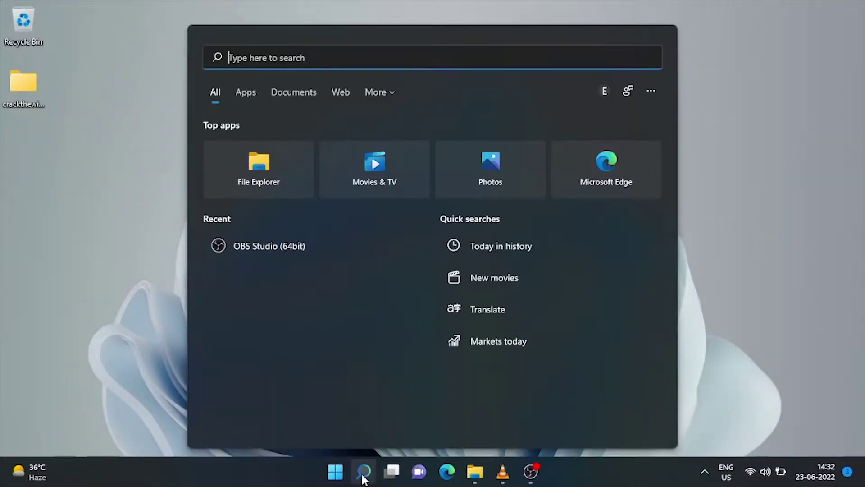
type("apps and")
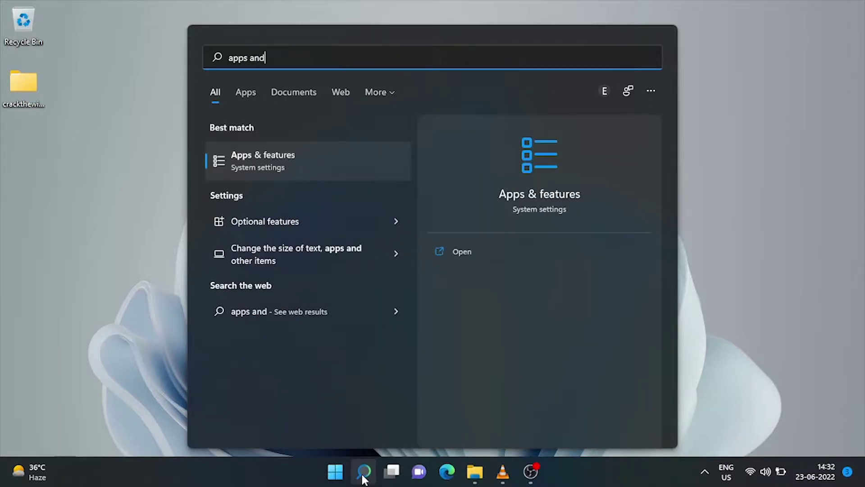
left_click(280, 161)
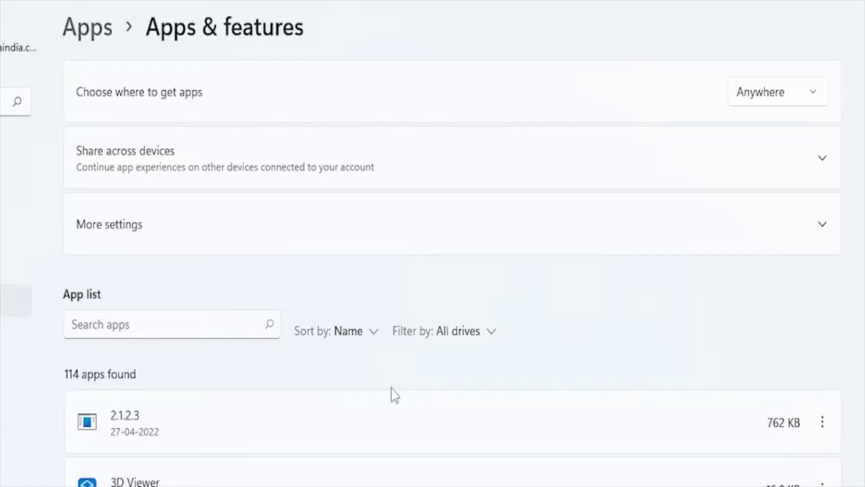
Set Films & TV's 'Let this app run in background' to Never, then return to the apps list.
scroll(395, 396, "down", 20)
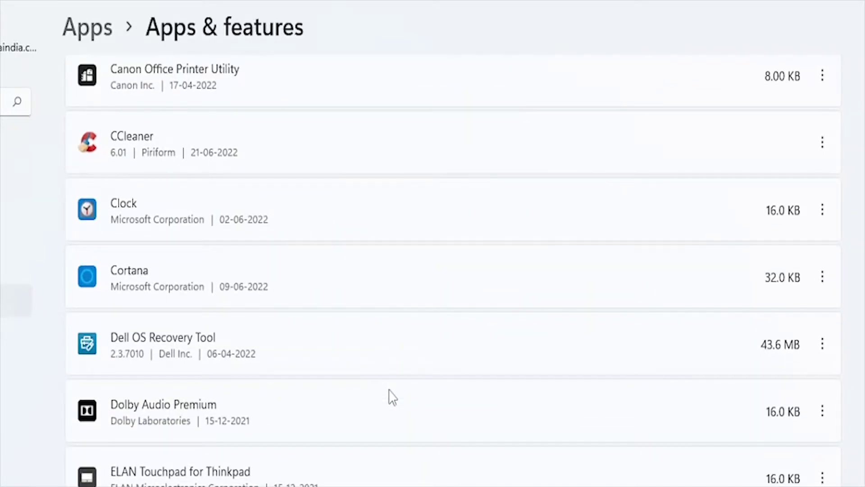
scroll(392, 397, "down", 10)
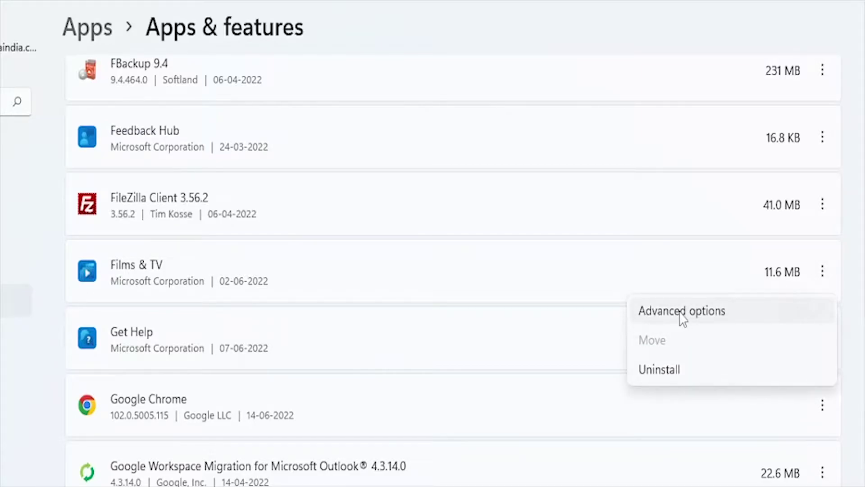
left_click(682, 314)
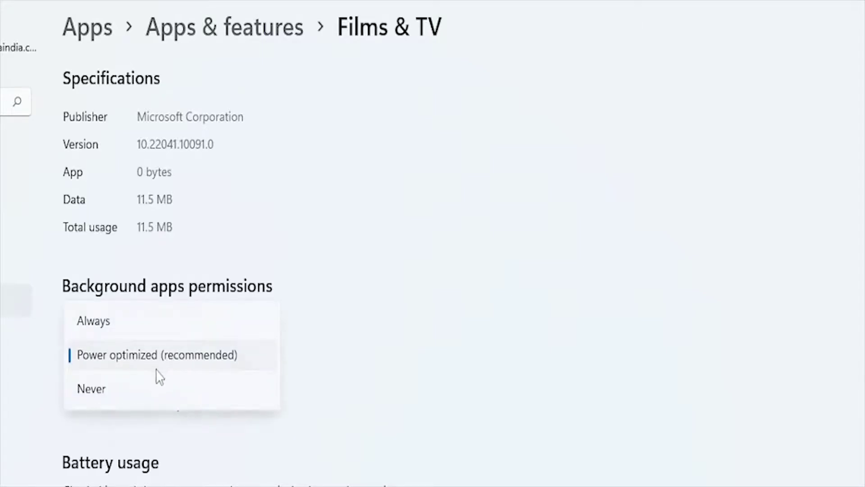
left_click(126, 393)
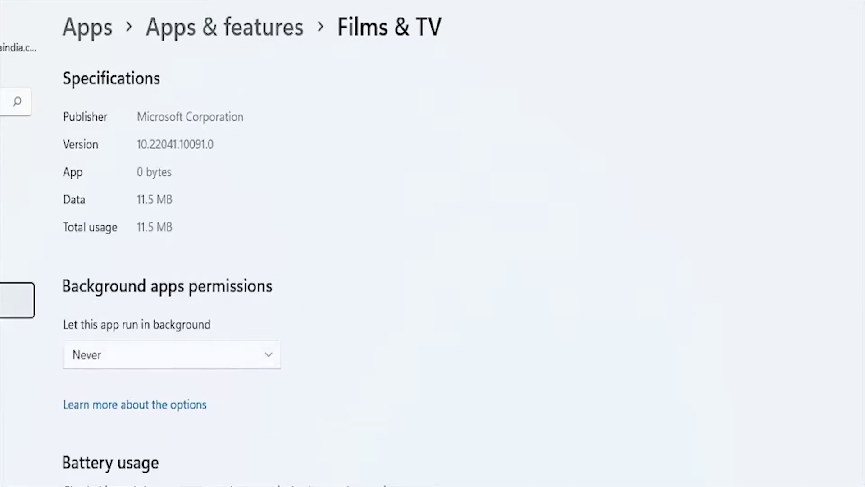
key("alt+Left")
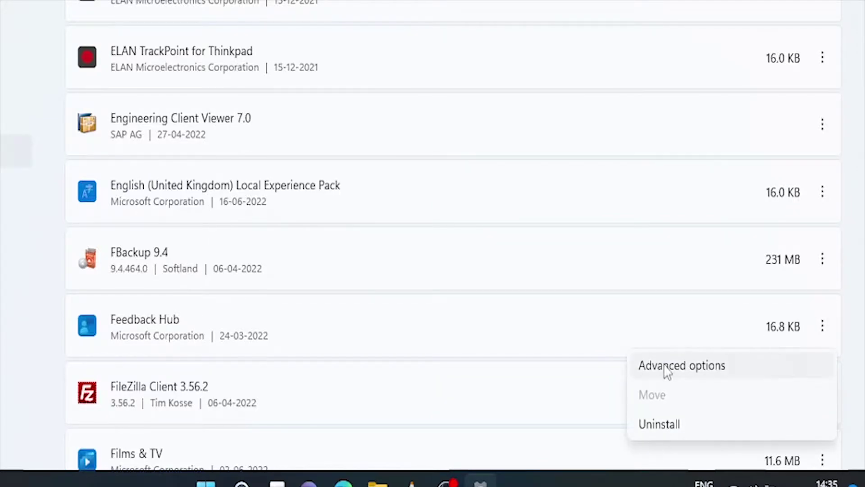
Set Feedback Hub's 'Let this app run in background' option to Never.
left_click(667, 367)
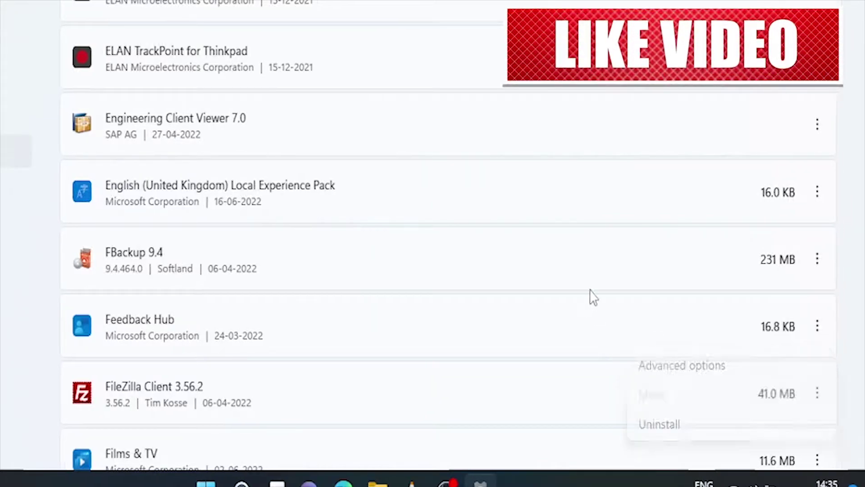
scroll(295, 440, "down", 10)
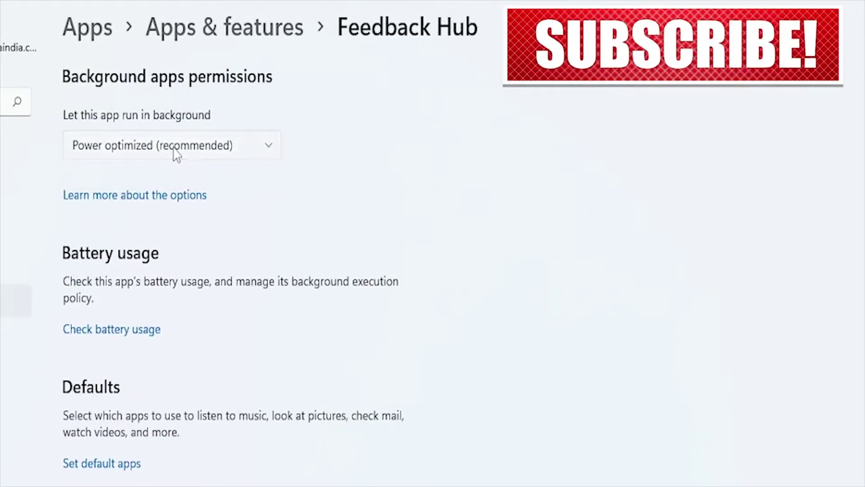
left_click(149, 186)
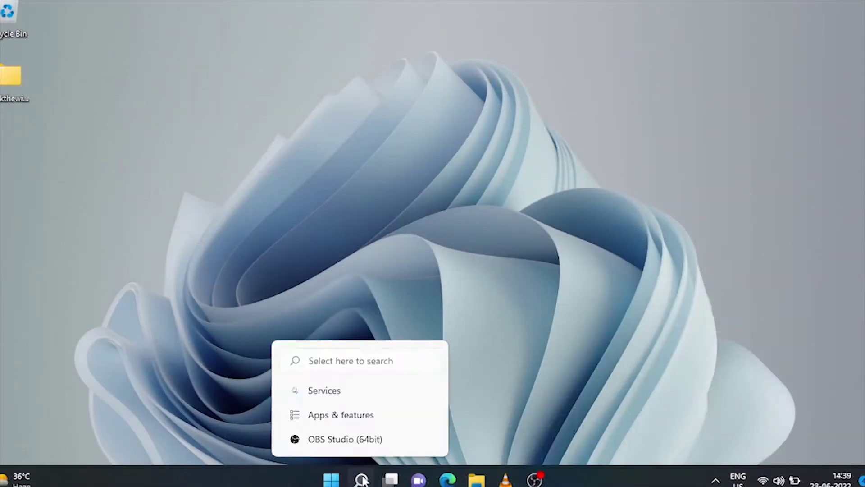
Launch the Services console by searching 'serv' and select the Windows Update service.
left_click(362, 480)
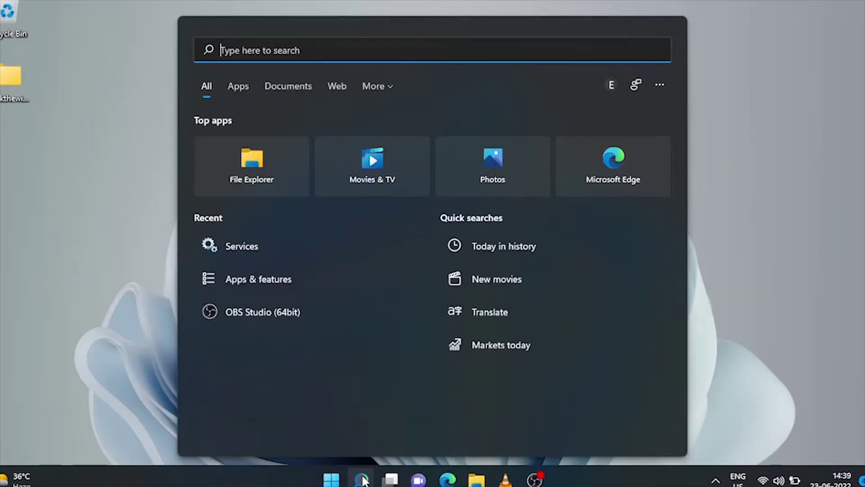
type("services")
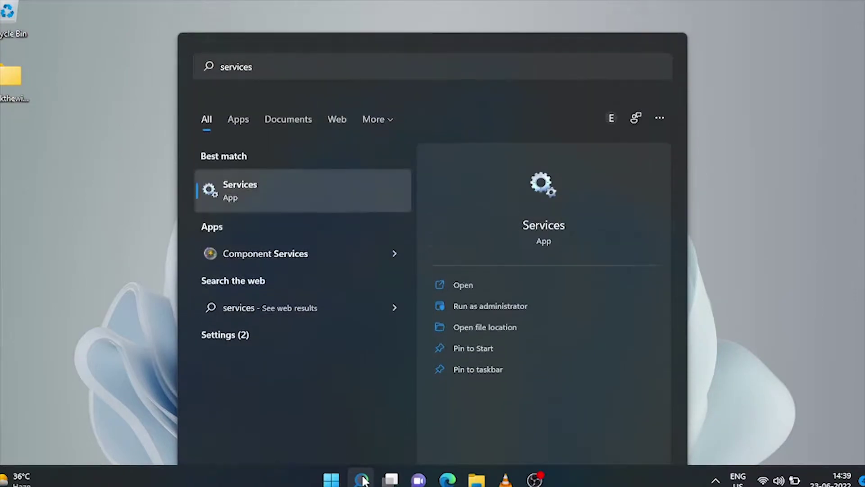
key("Return")
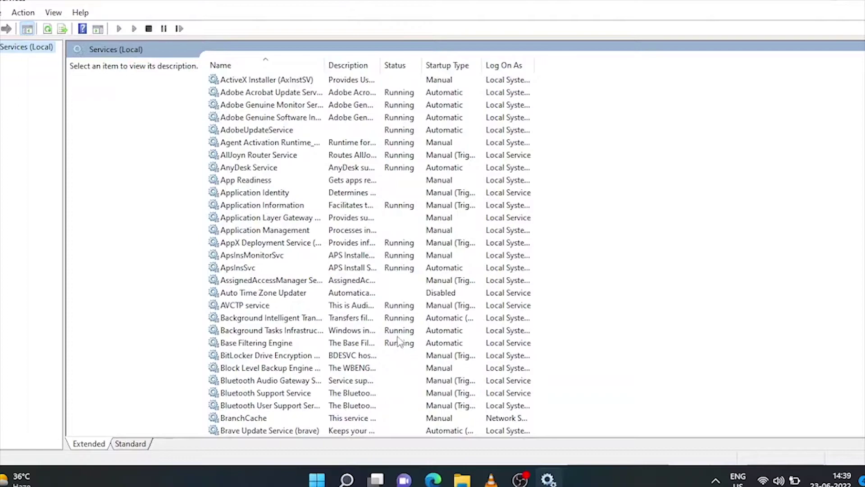
left_click(267, 332)
key("w")
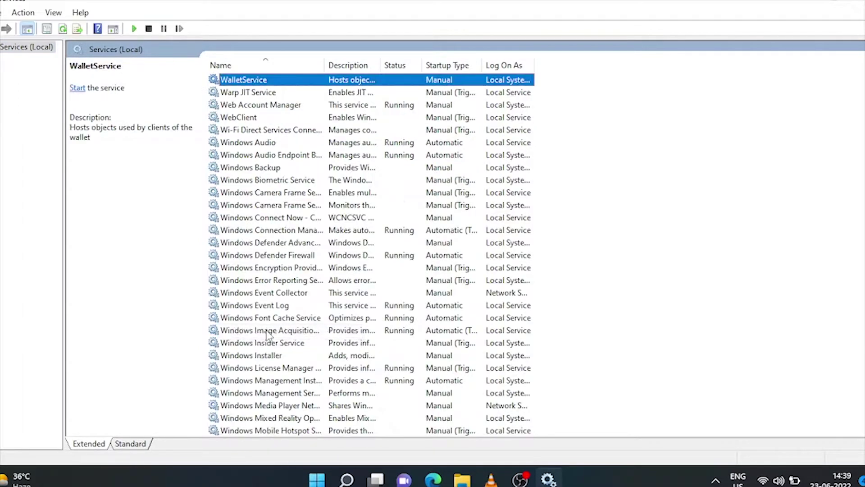
scroll(269, 334, "down", 6)
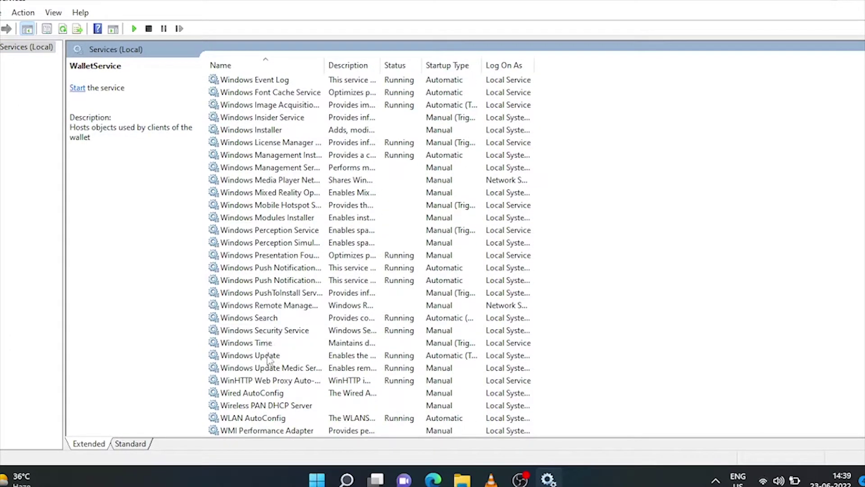
left_click(268, 356)
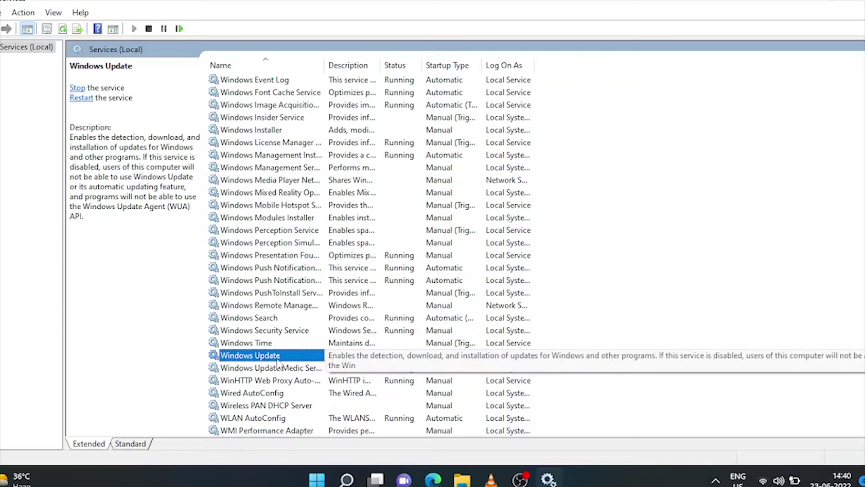
Stop the Windows Update service, set its startup type to Disabled, and apply the change.
double_click(272, 359)
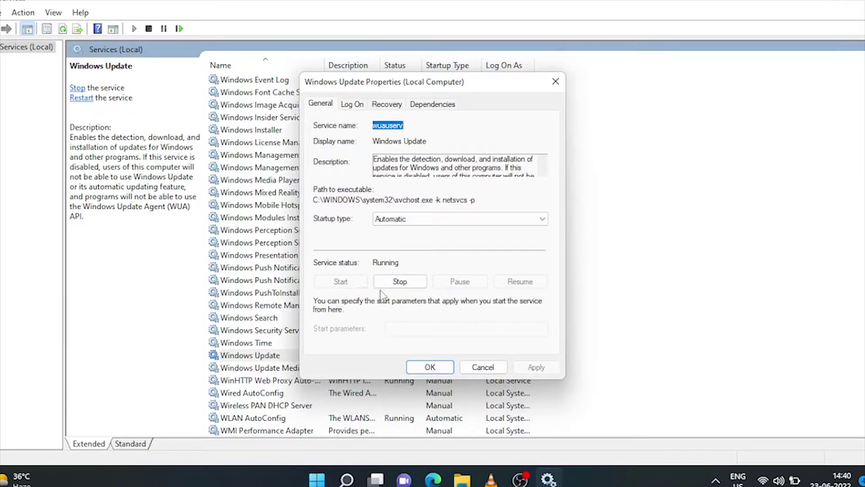
left_click(408, 285)
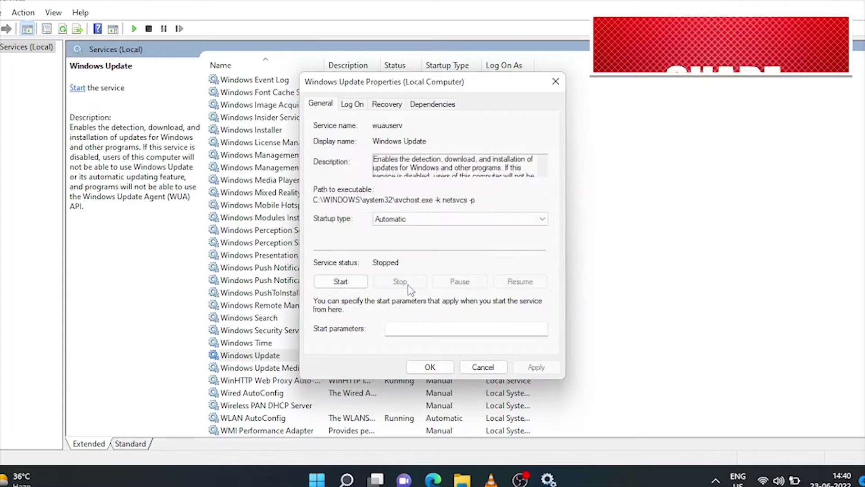
left_click(395, 225)
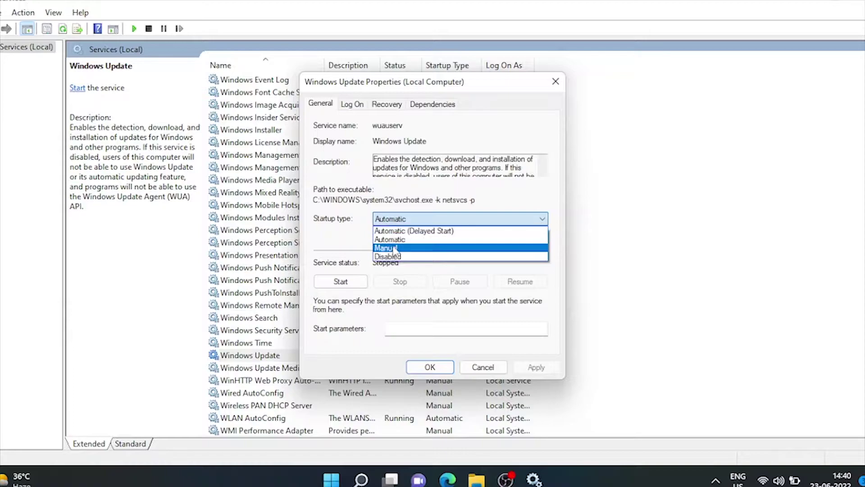
left_click(395, 258)
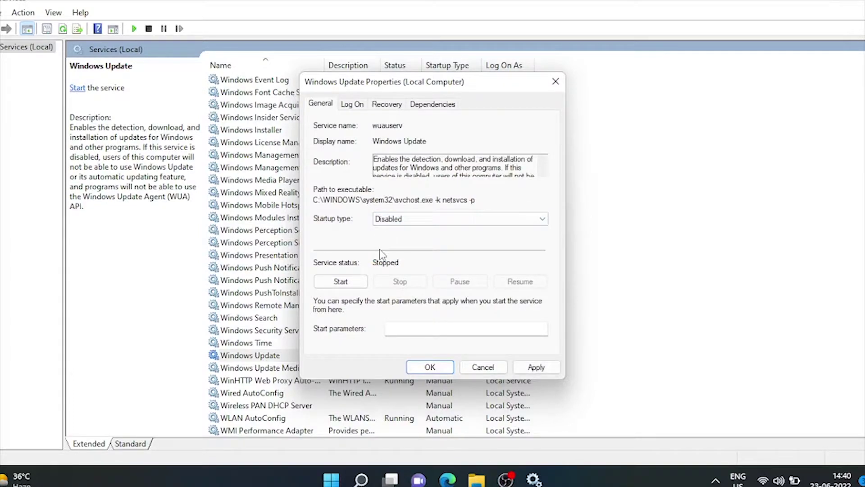
left_click(340, 282)
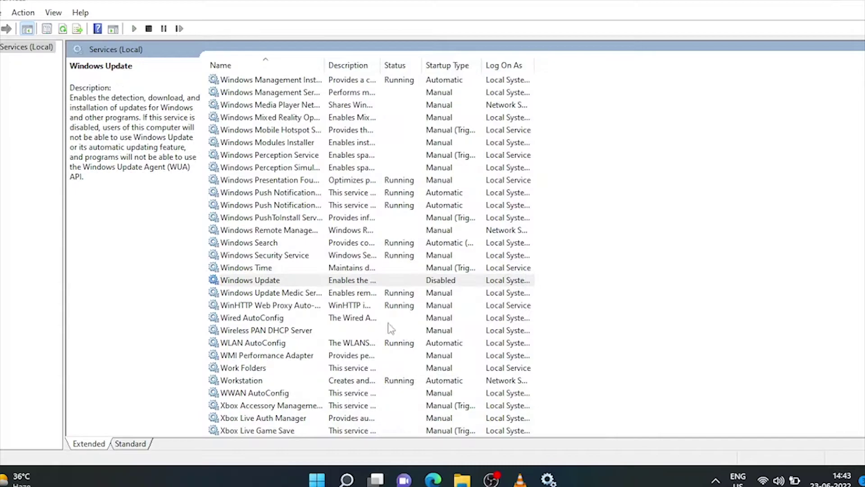
left_click(254, 281)
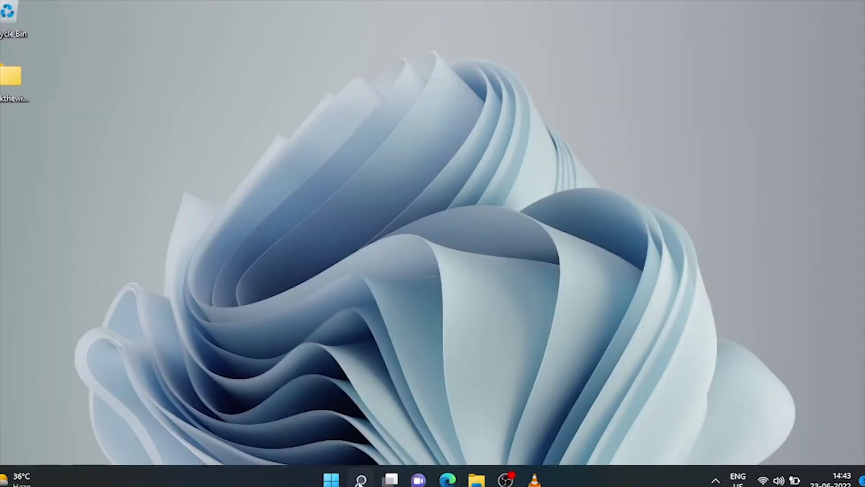
Find Windows Update's advanced options through search and open the Delivery Optimization page.
left_click(360, 480)
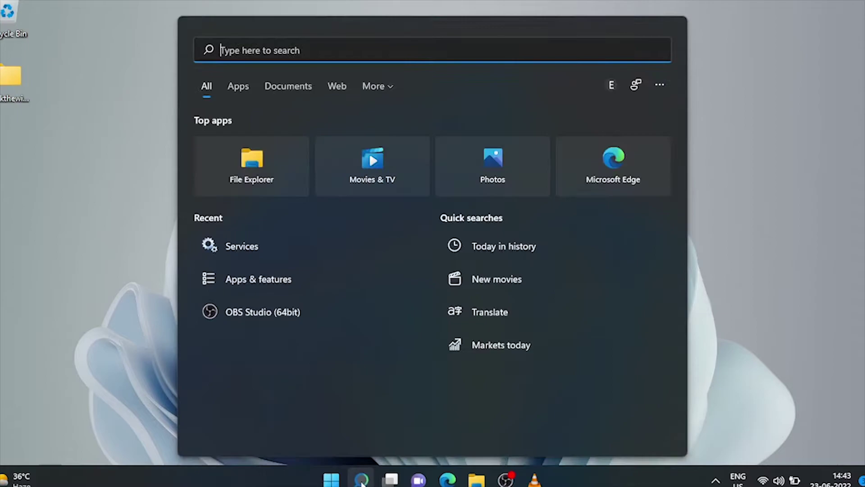
type("s")
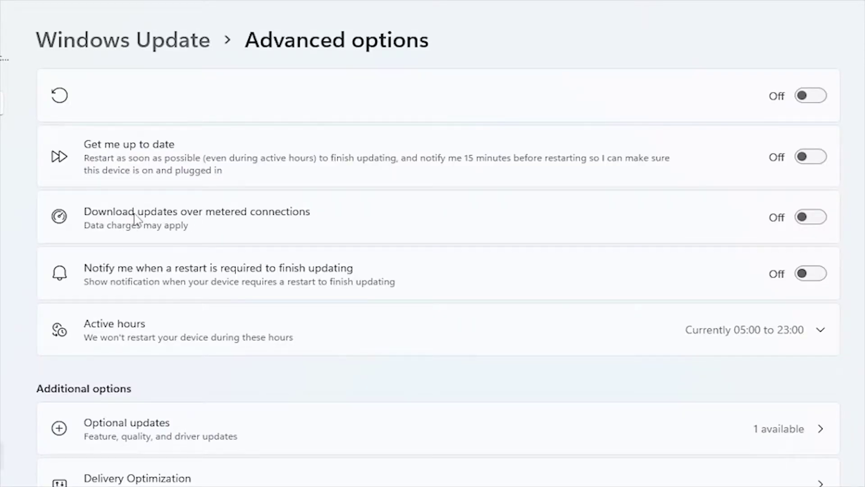
scroll(370, 357, "down", 2)
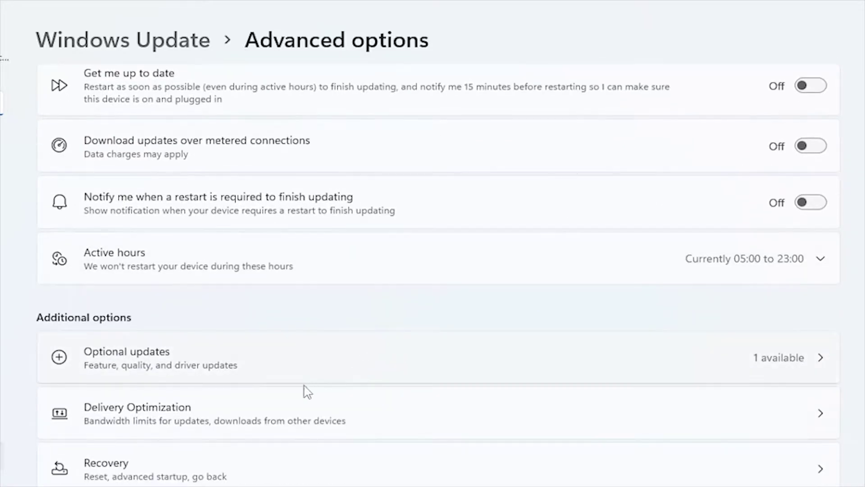
left_click(293, 429)
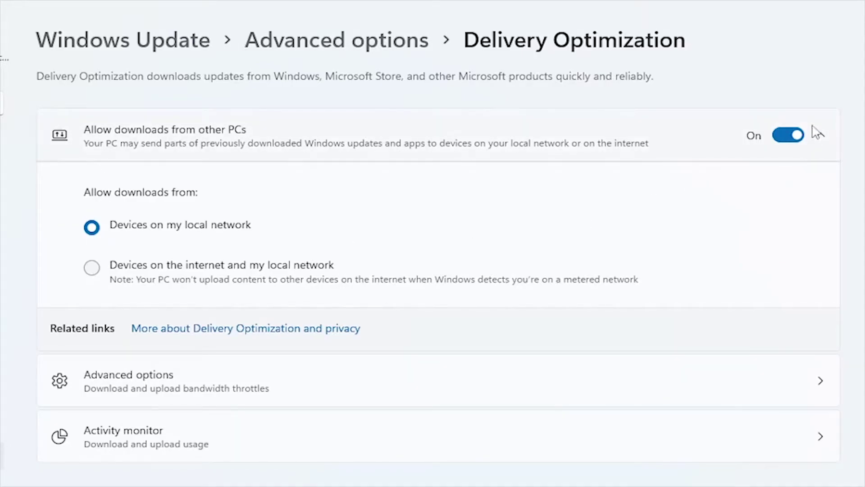
Turn 'Allow downloads from other PCs' Off and open Delivery Optimization's Advanced options.
left_click(782, 143)
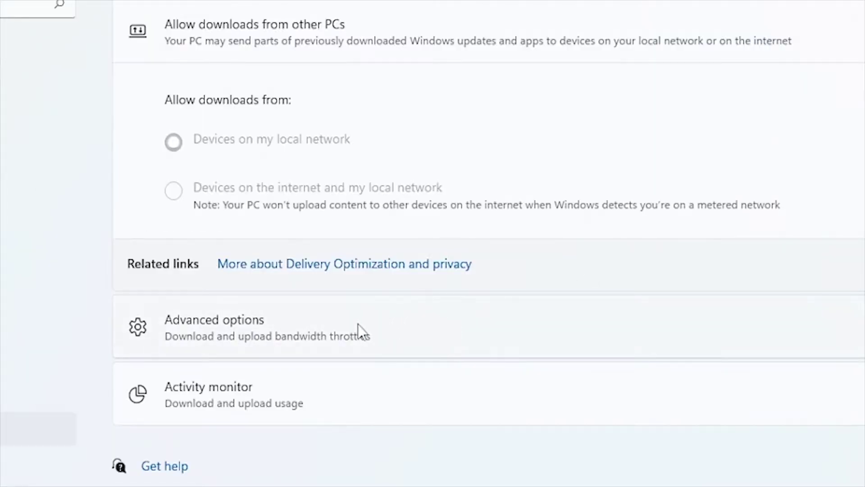
left_click(244, 383)
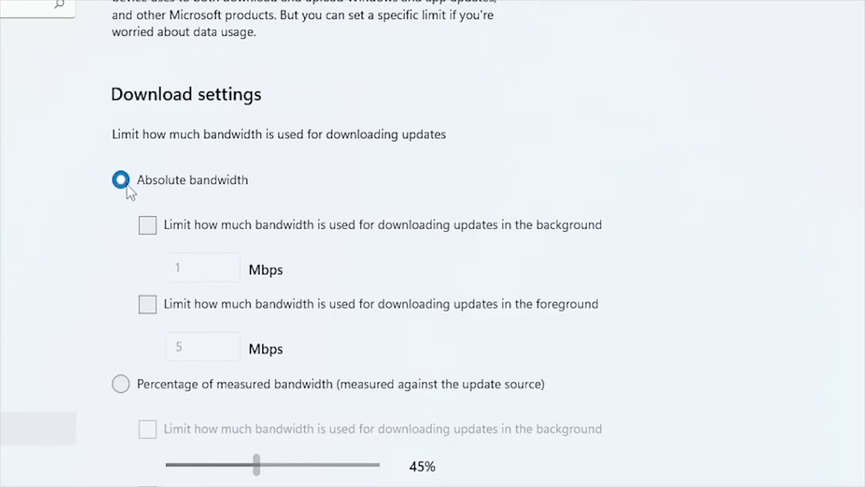
Limit background update bandwidth to 0.1 Mbps and enable the foreground bandwidth limit.
left_click(144, 231)
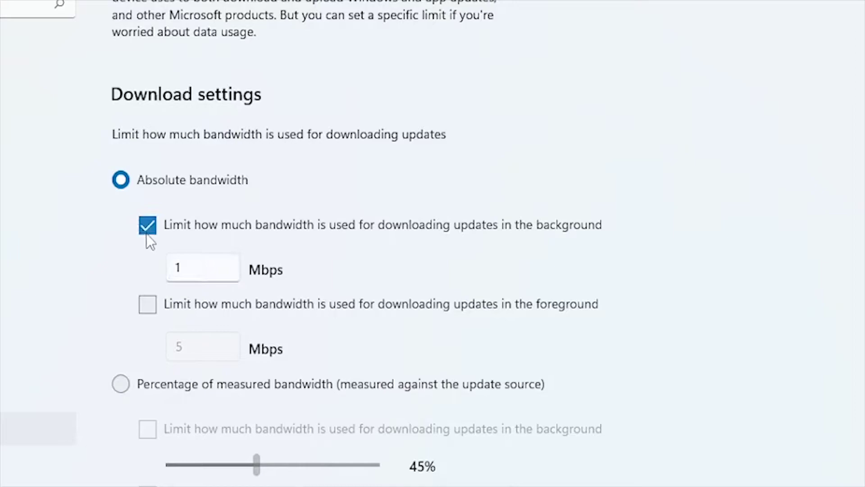
left_click(199, 273)
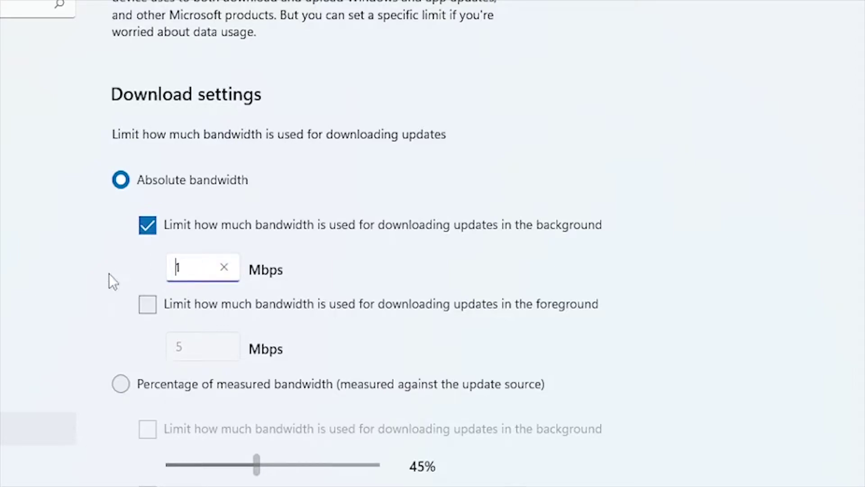
left_click(224, 269)
type(".1")
left_click(149, 311)
double_click(180, 347)
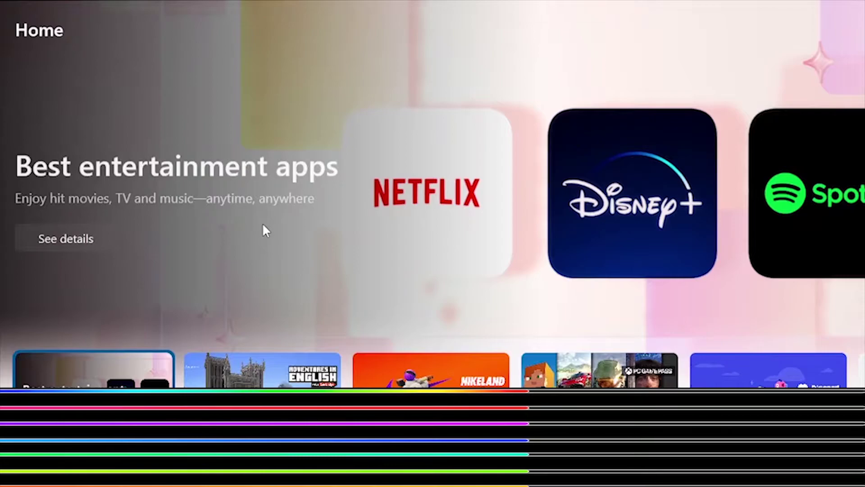
Scroll the Microsoft Store Home page down to the Best video streaming apps list.
scroll(263, 225, "down", 15)
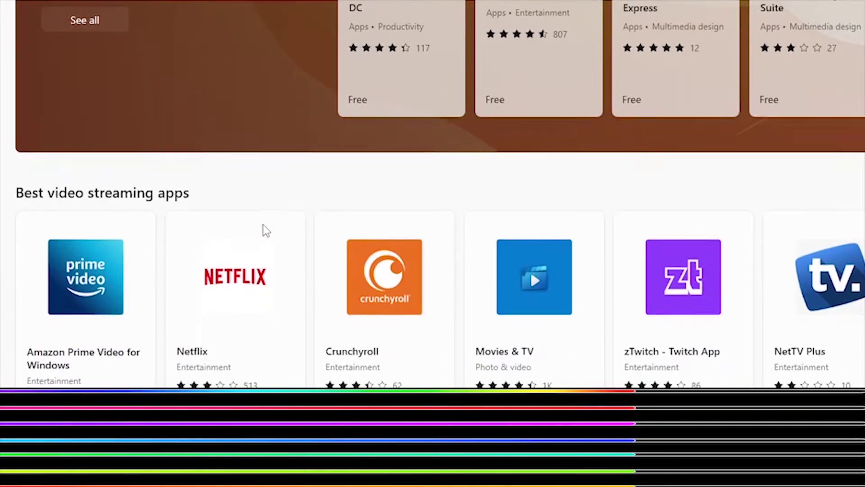
scroll(263, 226, "down", 3)
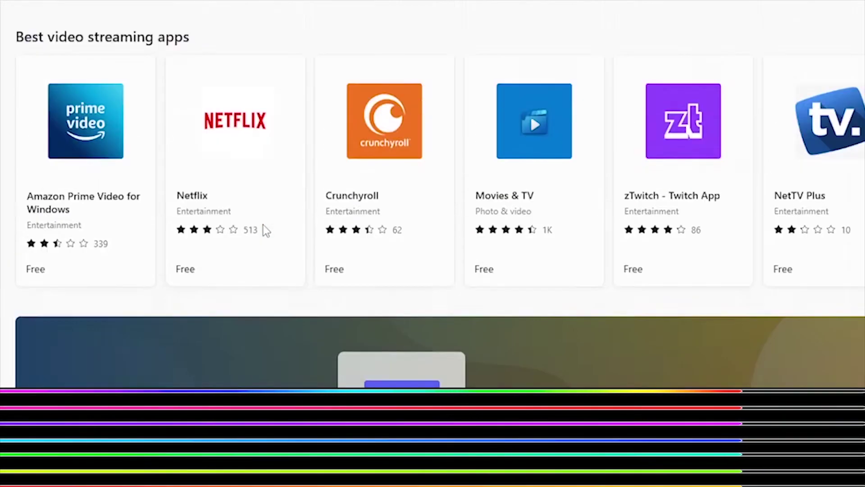
scroll(262, 230, "up", 5)
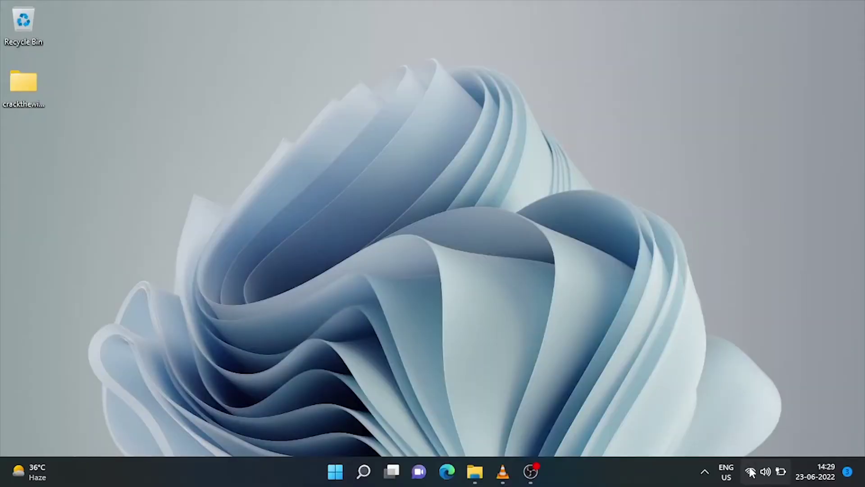
Switch Metered connection On for the CPH1701 Wi-Fi network.
left_click(751, 471)
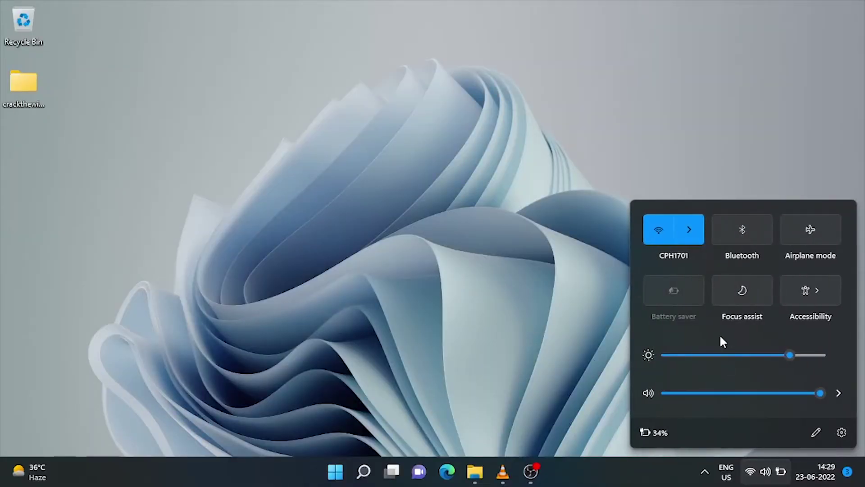
left_click(688, 230)
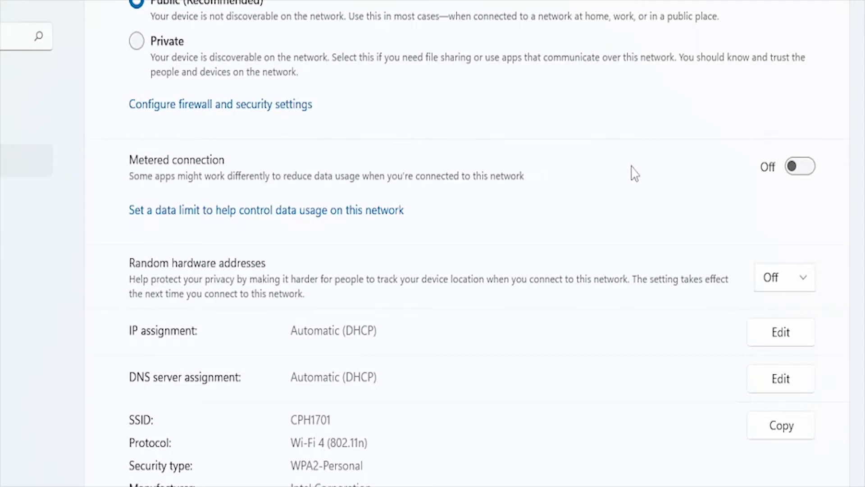
left_click(811, 170)
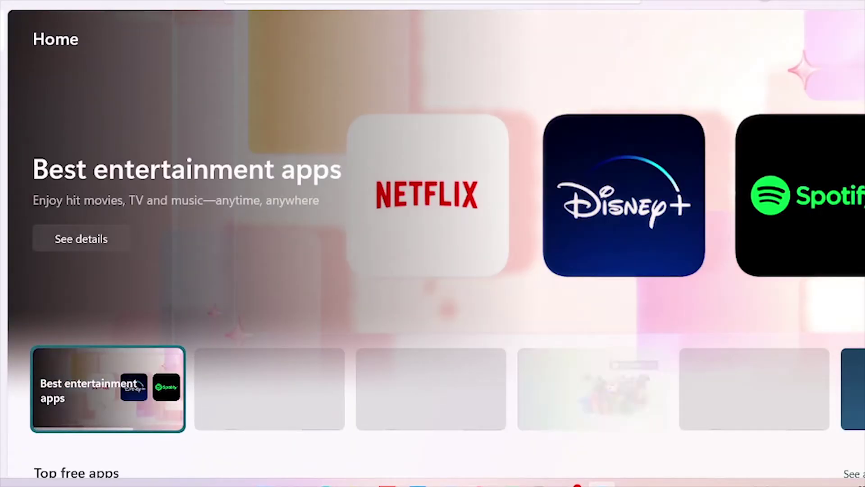
Scroll through the Store Home page's free, music and video streaming app collections.
scroll(732, 261, "down", 5)
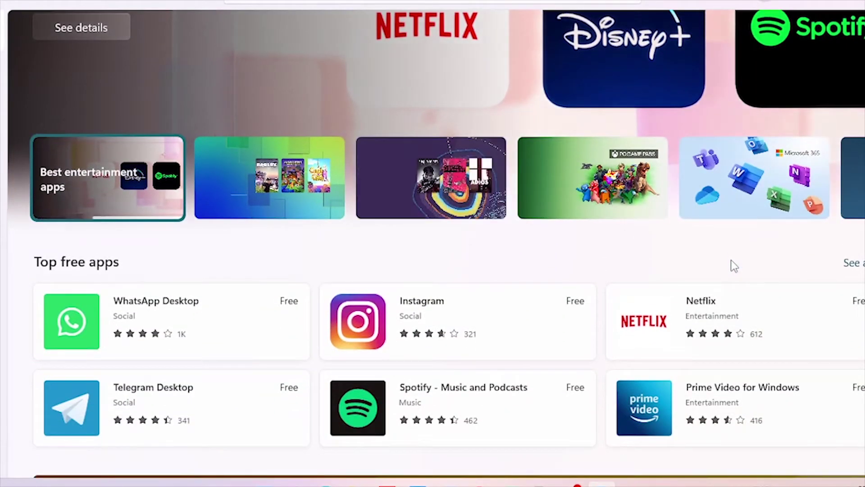
scroll(731, 261, "down", 10)
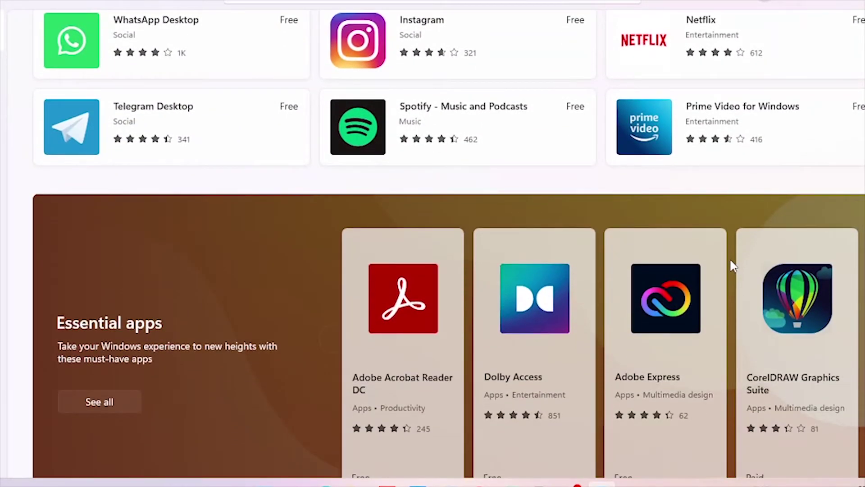
scroll(731, 261, "down", 6)
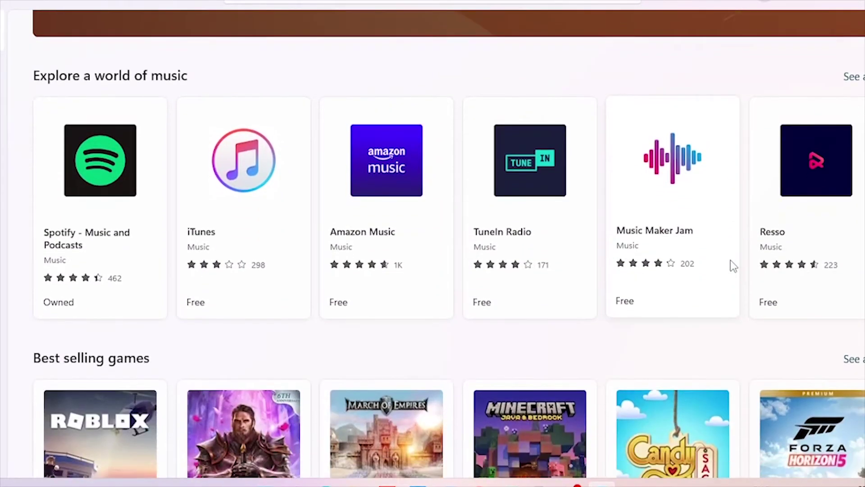
scroll(732, 265, "up", 2)
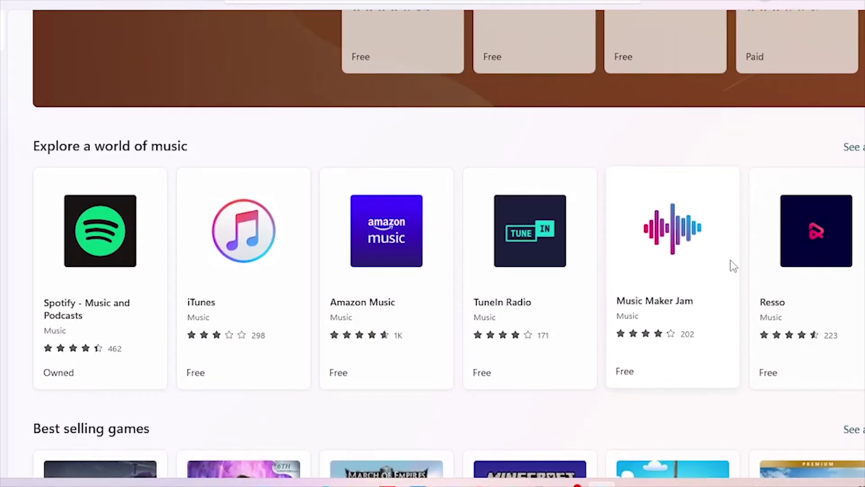
scroll(783, 276, "down", 3)
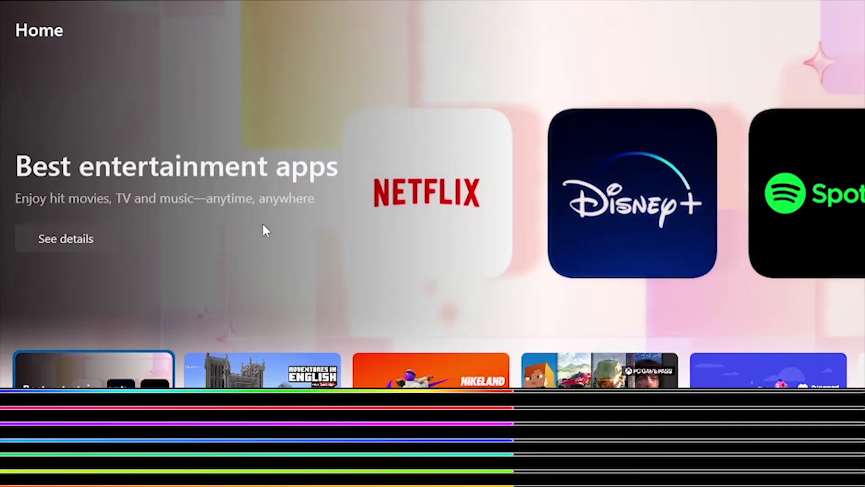
scroll(264, 228, "down", 15)
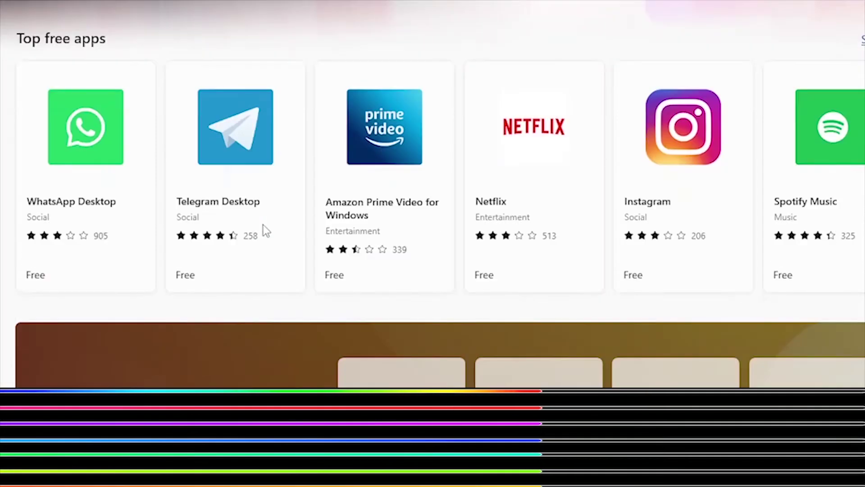
scroll(265, 231, "down", 10)
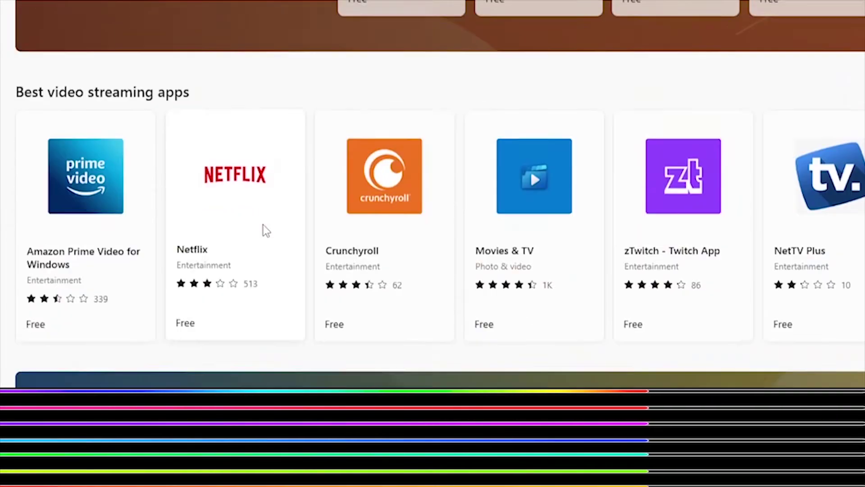
scroll(263, 226, "down", 2)
scroll(263, 226, "up", 8)
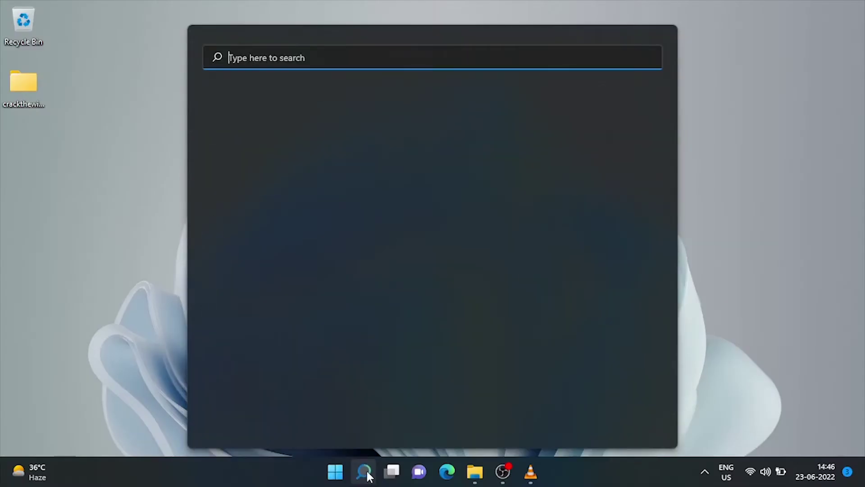
Search 'store', launch Microsoft Store and go to App settings from the profile menu.
type("store")
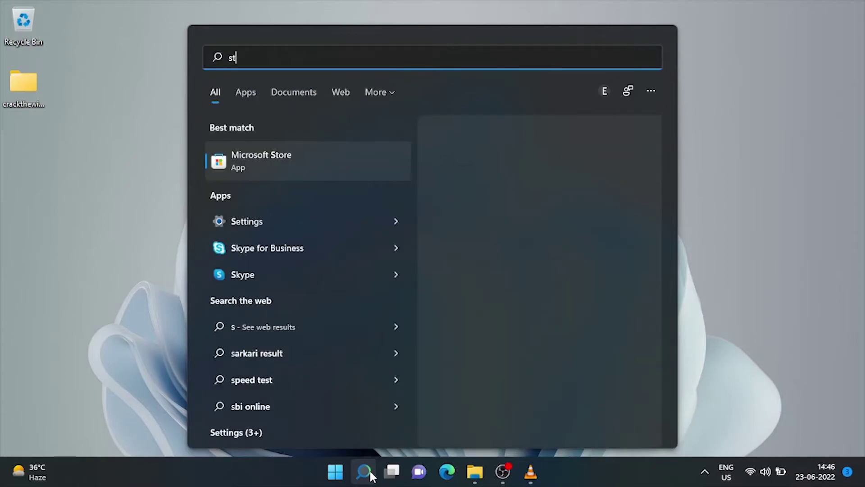
left_click(264, 160)
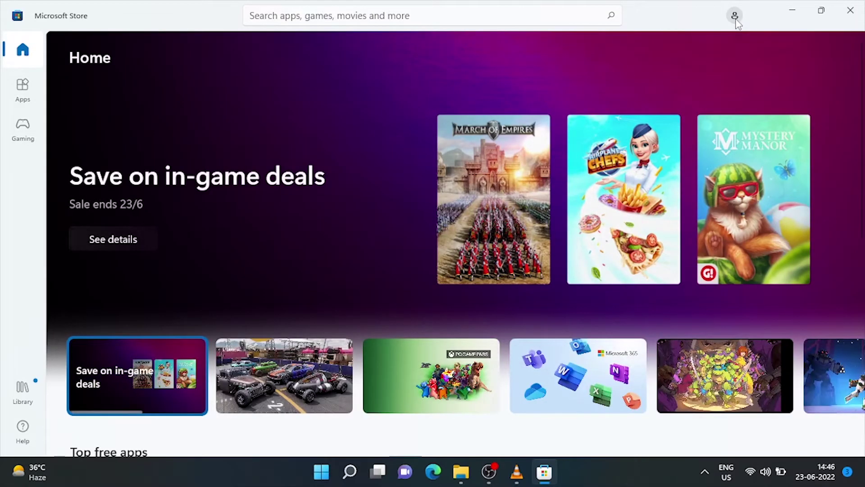
left_click(735, 15)
left_click(631, 62)
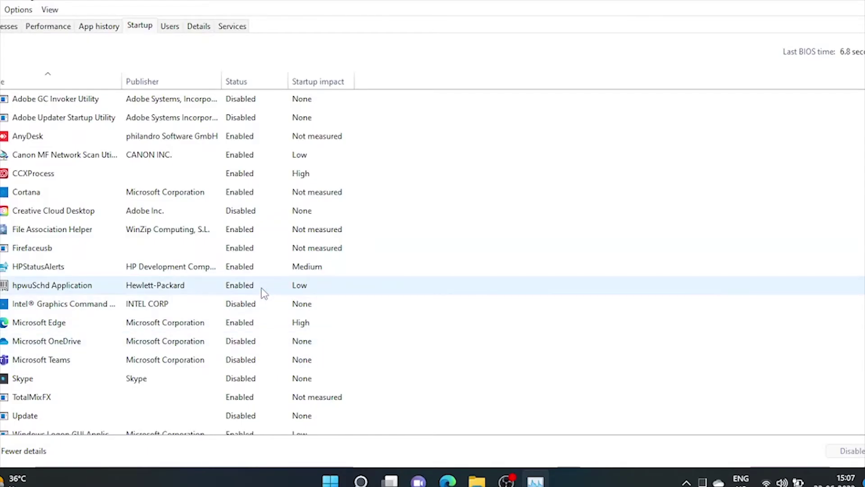
Open Task Manager maximized on the Startup tab and review every startup app's status and impact.
scroll(264, 293, "down", 2)
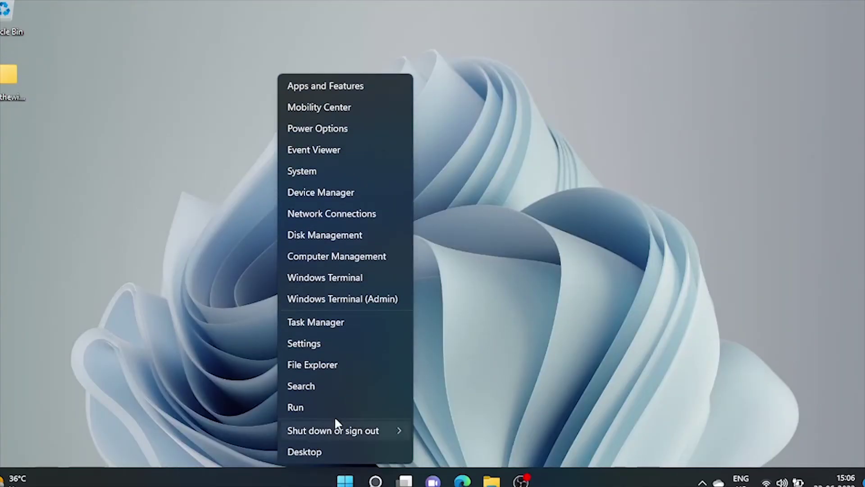
left_click(332, 321)
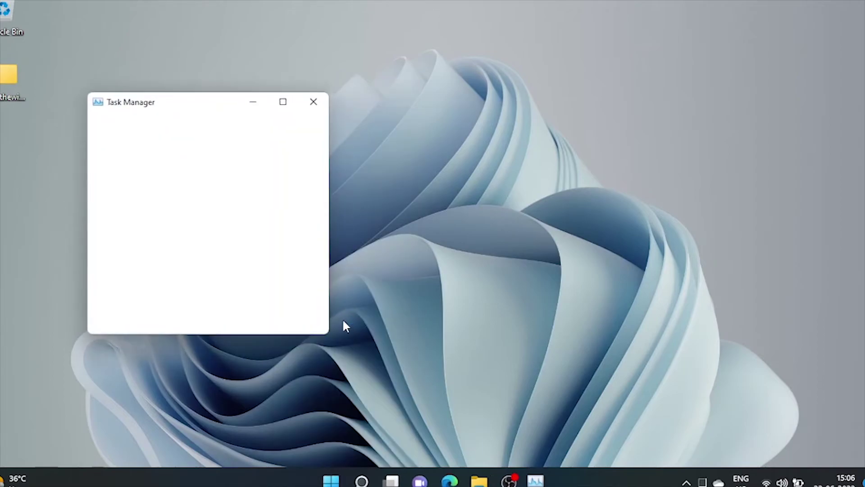
left_click(250, 136)
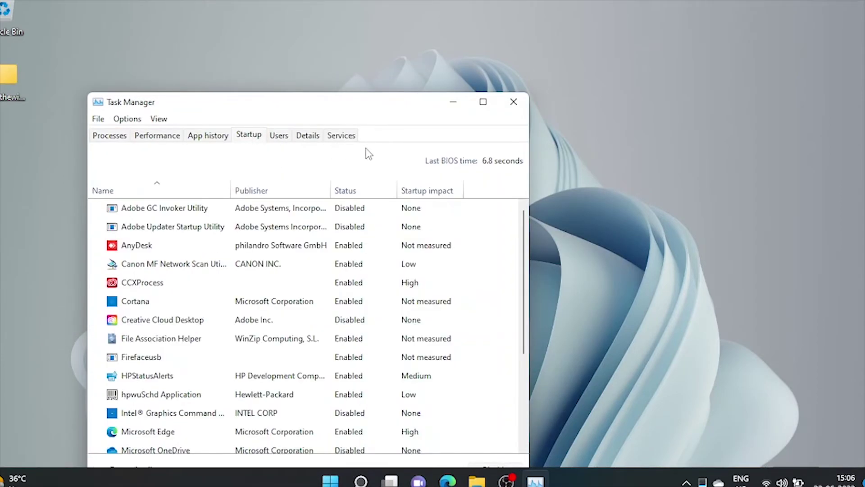
left_click(483, 102)
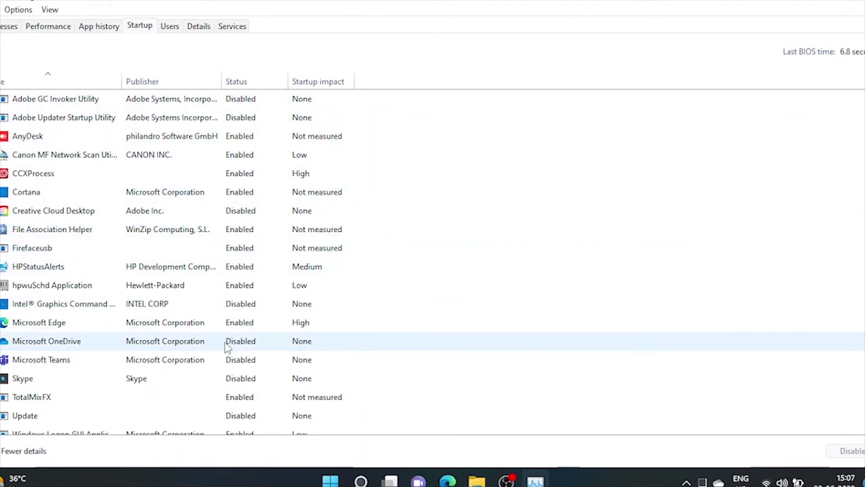
scroll(245, 334, "down", 1)
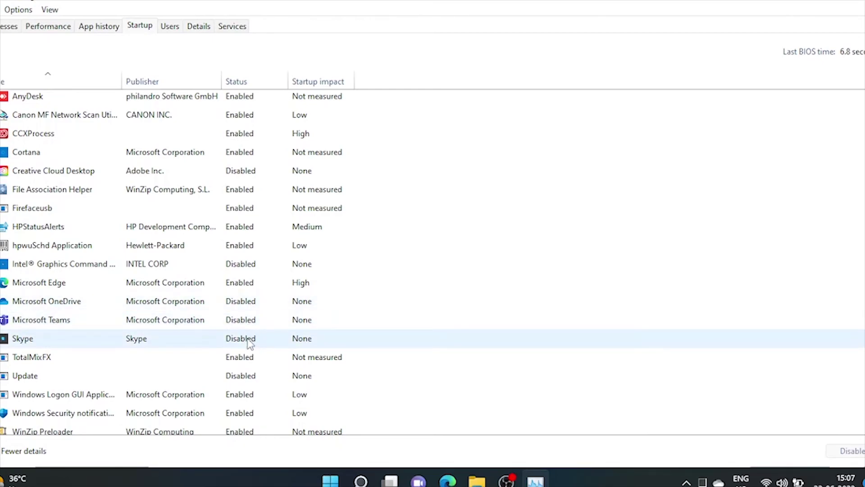
scroll(249, 345, "down", 1)
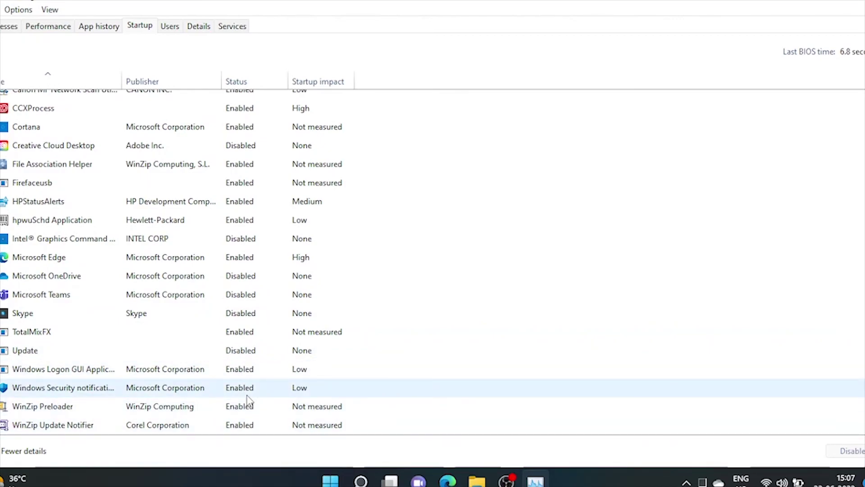
scroll(247, 397, "up", 2)
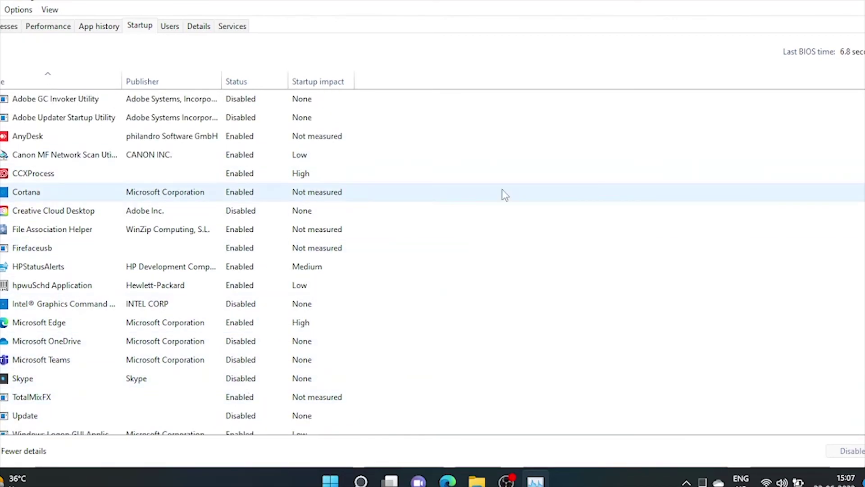